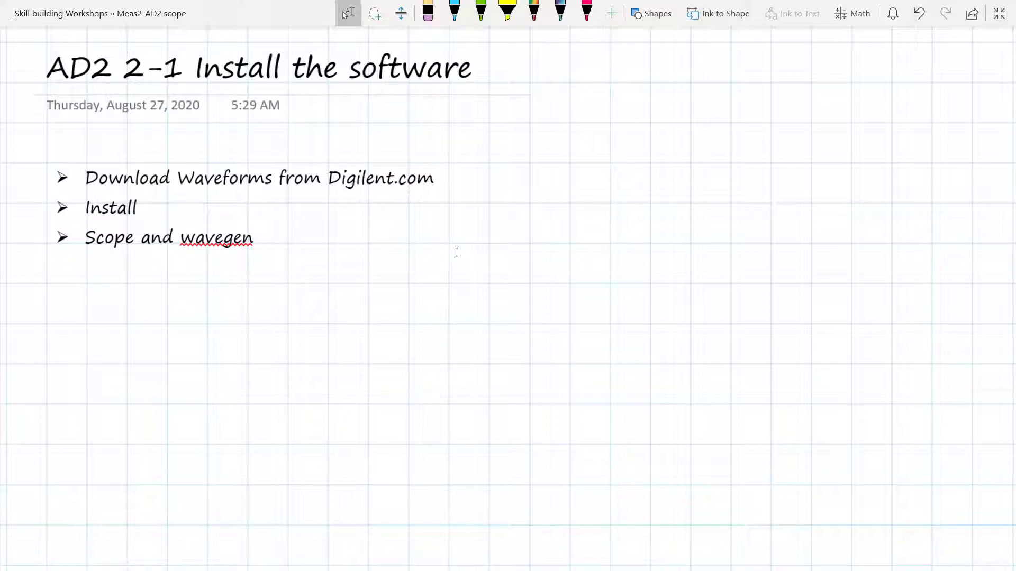
- Load the Digilent online store (store.digilentinc.com) in Chrome from the 'digilent' suggestion
{"action": "key", "text": "alt+Tab"}
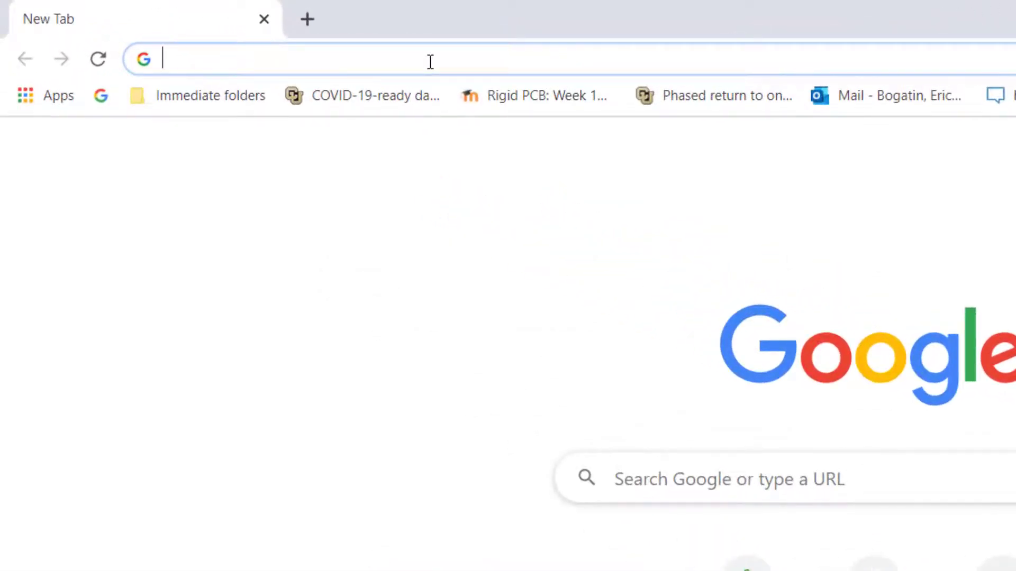
{"action": "type", "text": "digilent"}
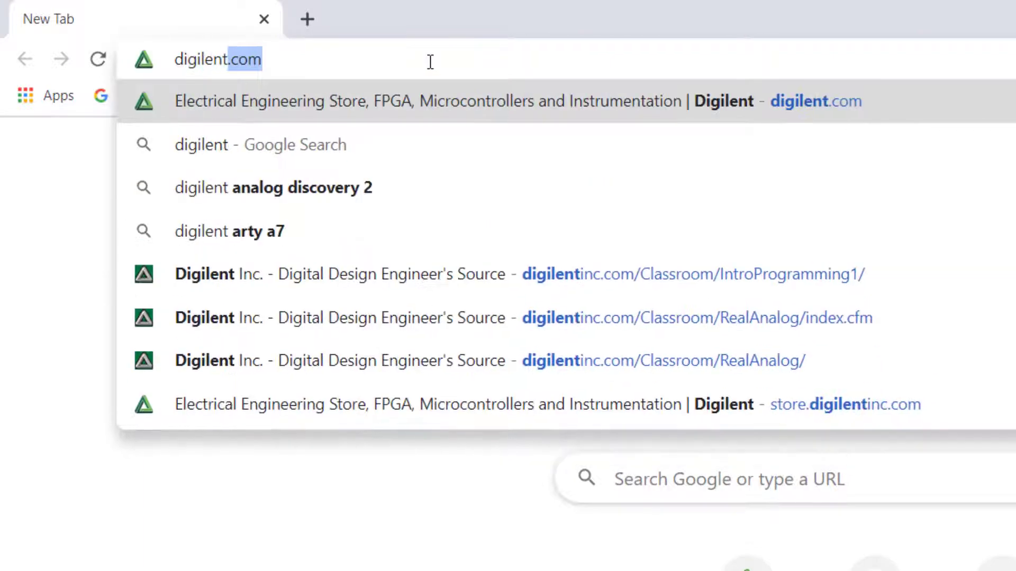
{"action": "key", "text": "Return"}
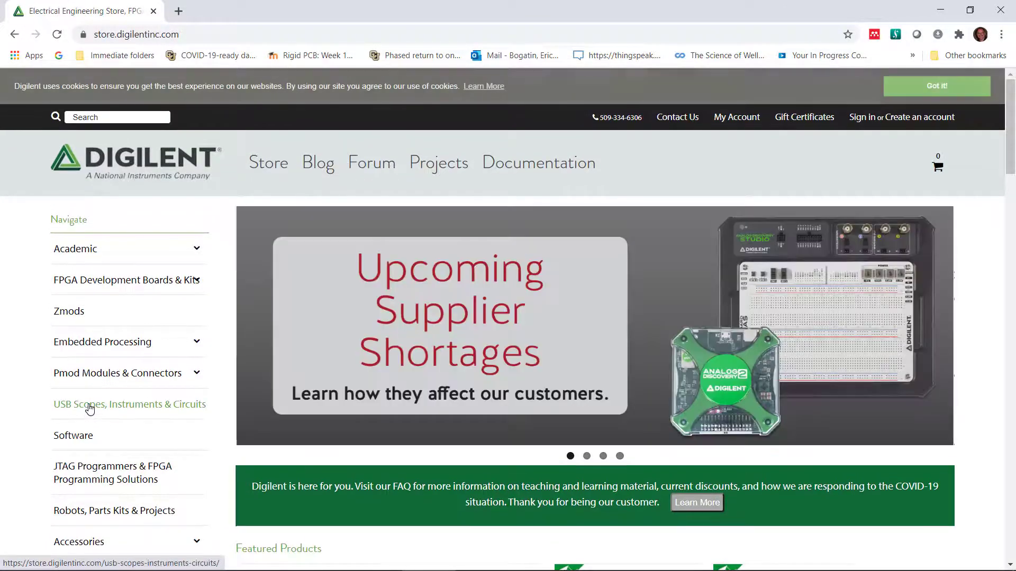
- Go through USB Scopes, Instruments & Circuits to the Analog Discovery 2 page and read its Features list
{"action": "left_click", "coordinate": [89, 409]}
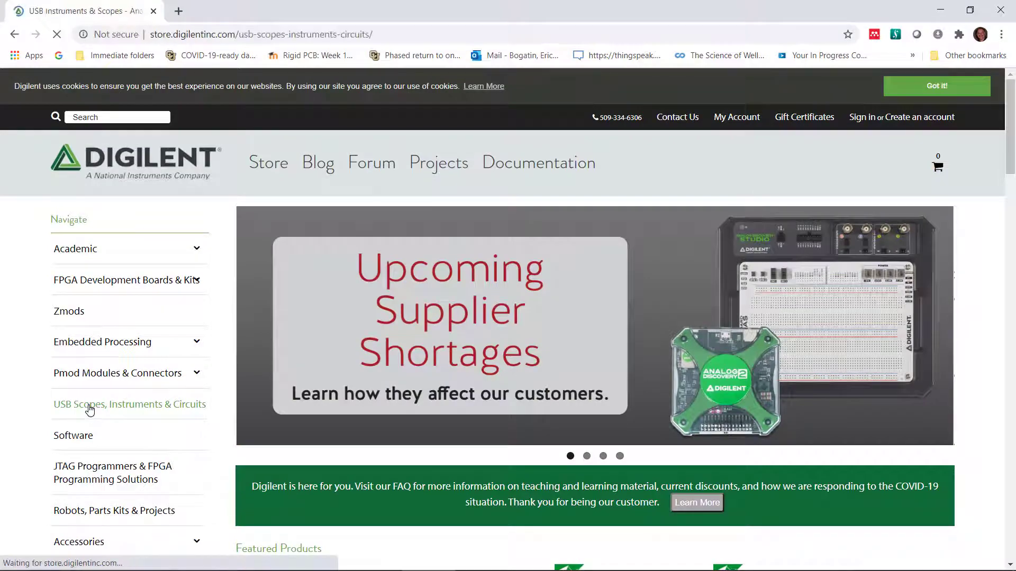
{"action": "scroll", "coordinate": [534, 398], "scroll_direction": "down", "scroll_amount": 5}
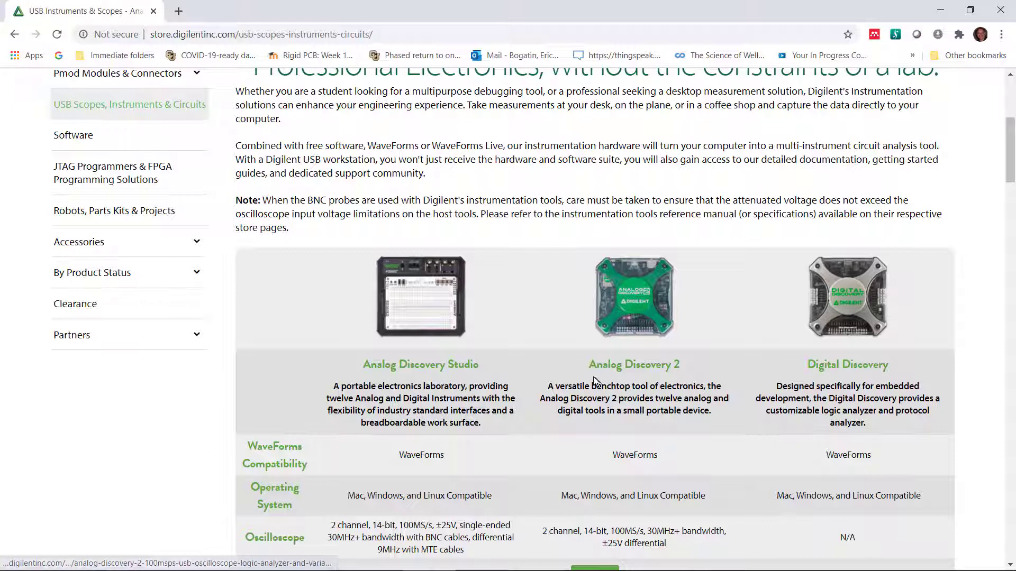
{"action": "left_click", "coordinate": [631, 311]}
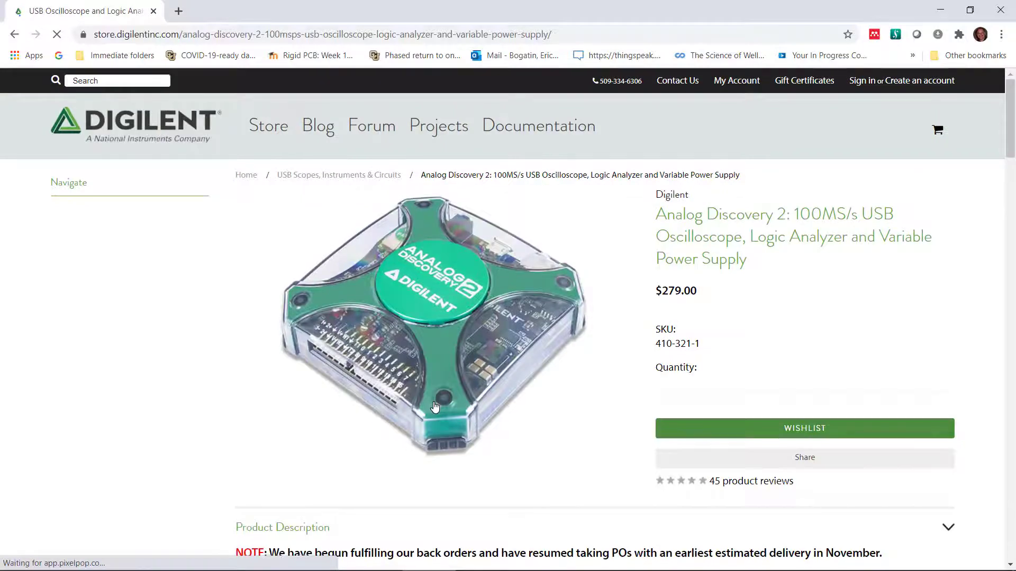
{"action": "scroll", "coordinate": [435, 406], "scroll_direction": "down", "scroll_amount": 3}
{"action": "scroll", "coordinate": [435, 406], "scroll_direction": "down", "scroll_amount": 3}
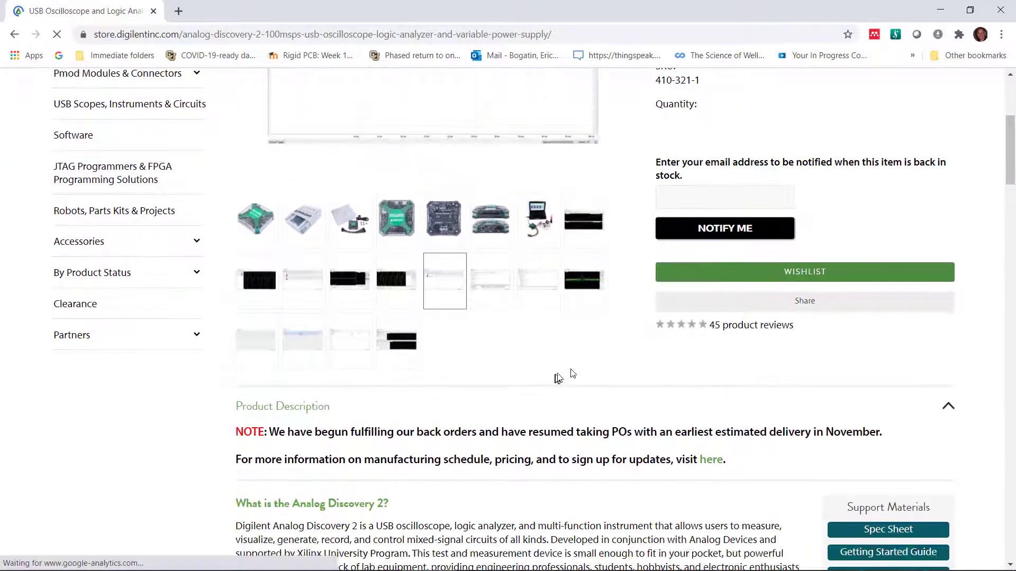
{"action": "scroll", "coordinate": [604, 372], "scroll_direction": "down", "scroll_amount": 5}
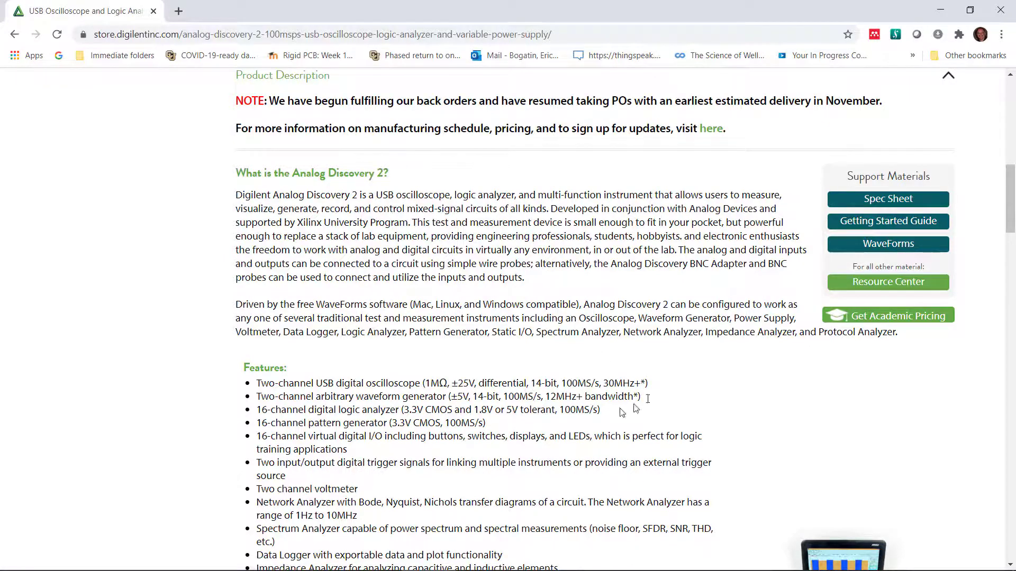
{"action": "scroll", "coordinate": [429, 383], "scroll_direction": "down", "scroll_amount": 4}
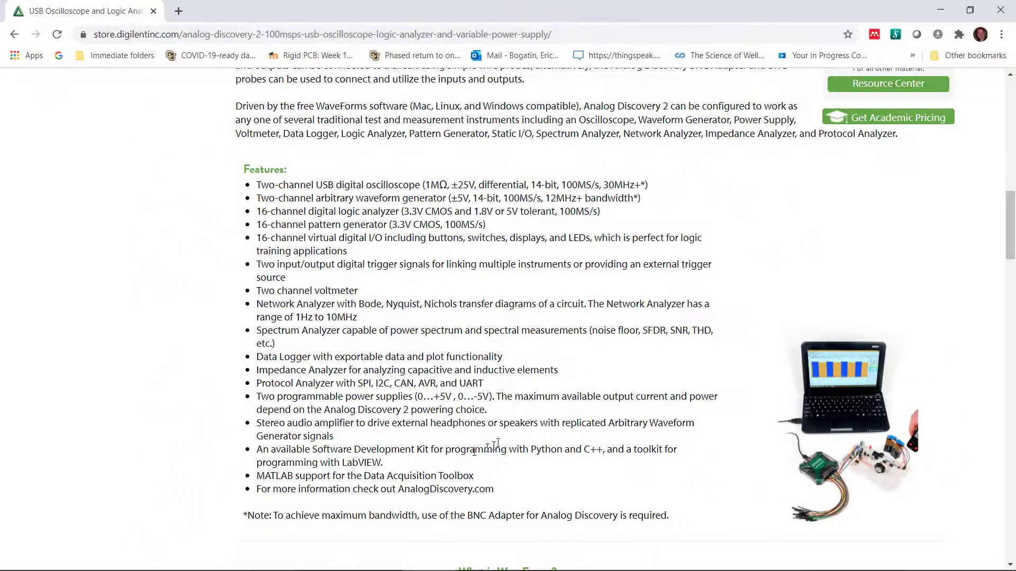
{"action": "scroll", "coordinate": [892, 236], "scroll_direction": "up", "scroll_amount": 2}
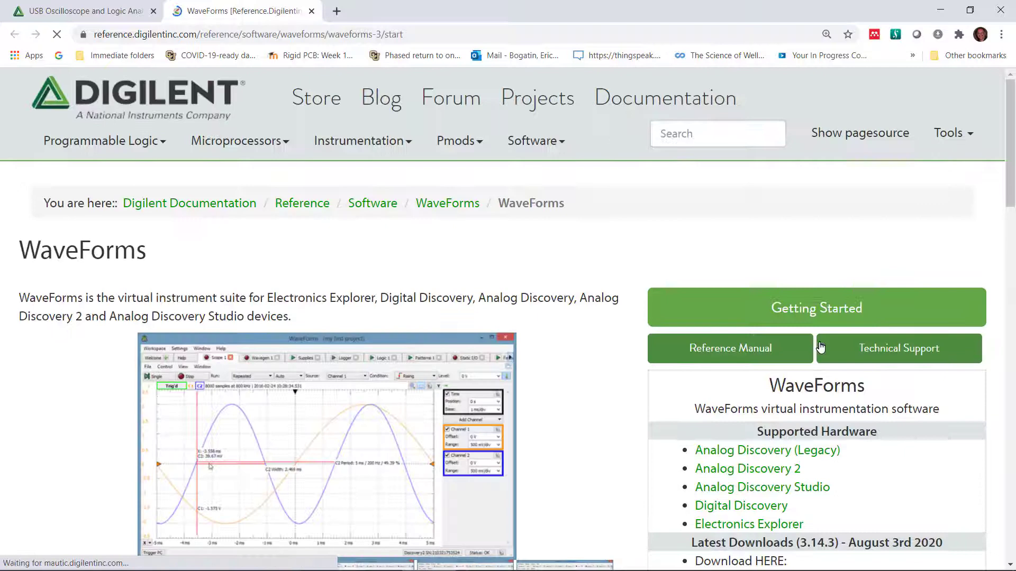
- Scroll down the WaveForms reference page toward the Latest Downloads section
{"action": "scroll", "coordinate": [820, 352], "scroll_direction": "down", "scroll_amount": 2}
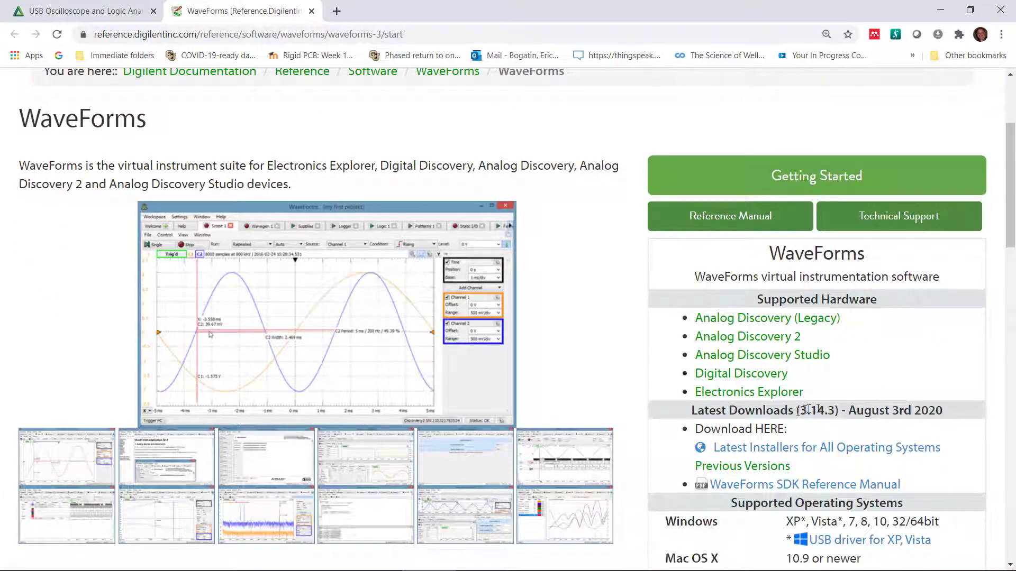
{"action": "scroll", "coordinate": [808, 410], "scroll_direction": "down", "scroll_amount": 2}
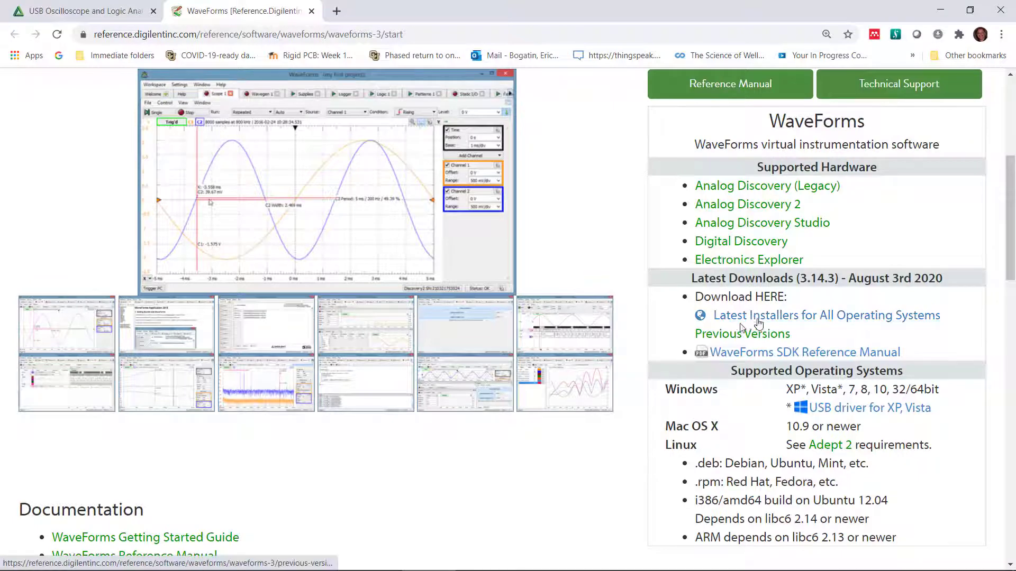
- Open the latest installers download form and view the Operating System list without choosing one
{"action": "left_click", "coordinate": [816, 317]}
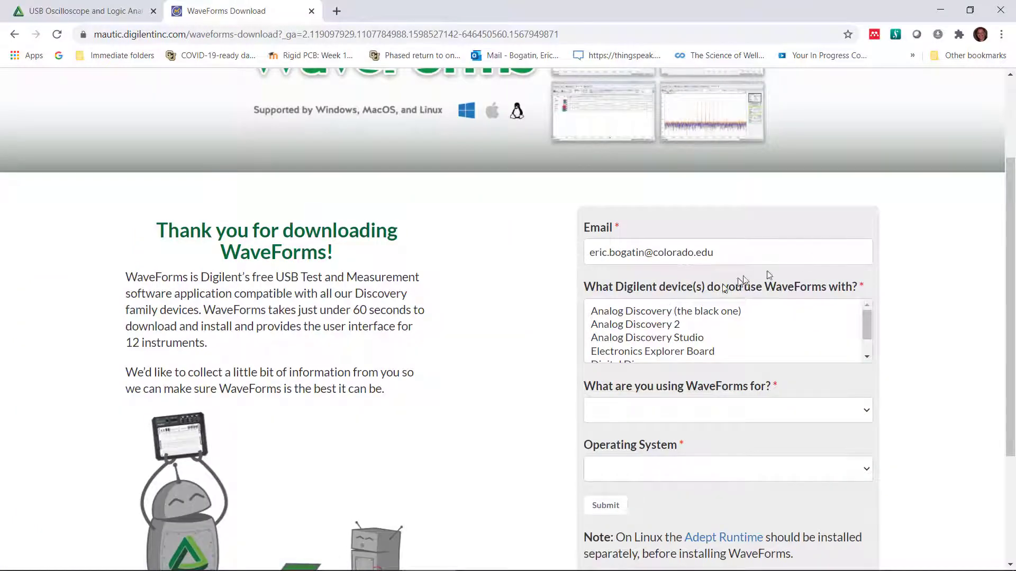
{"action": "scroll", "coordinate": [722, 370], "scroll_direction": "down", "scroll_amount": 2}
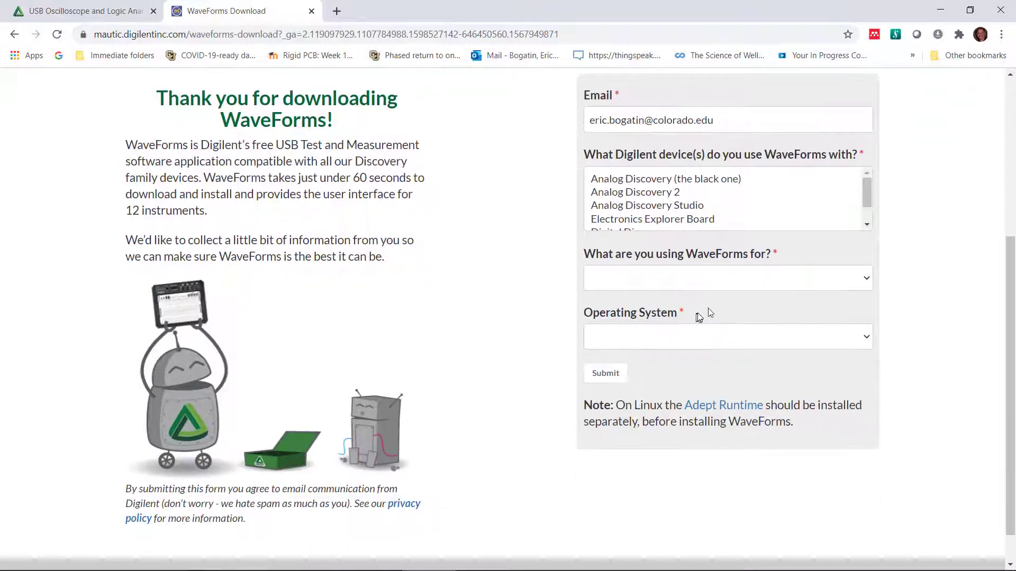
{"action": "left_click", "coordinate": [849, 341]}
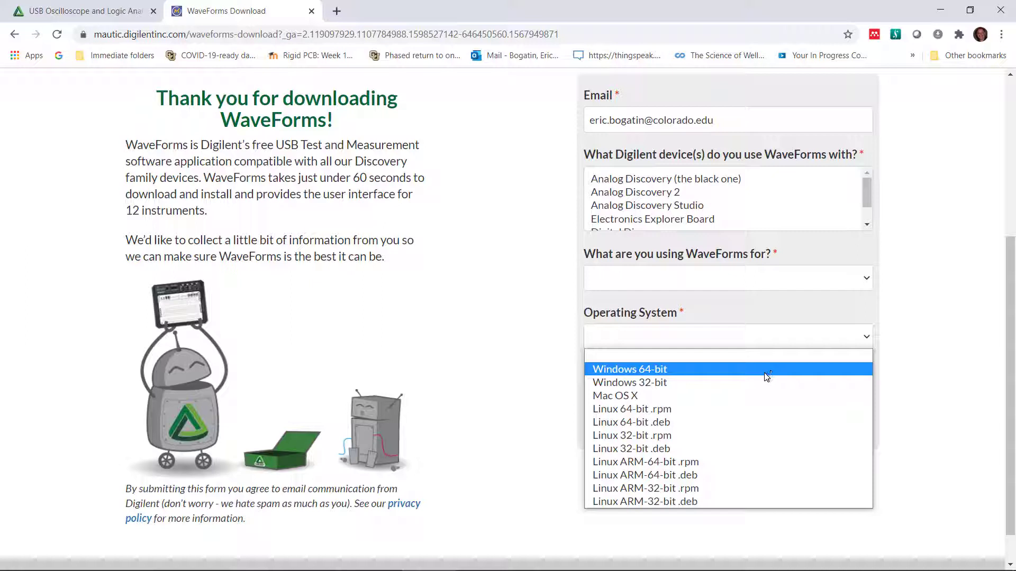
{"action": "left_click", "coordinate": [850, 335]}
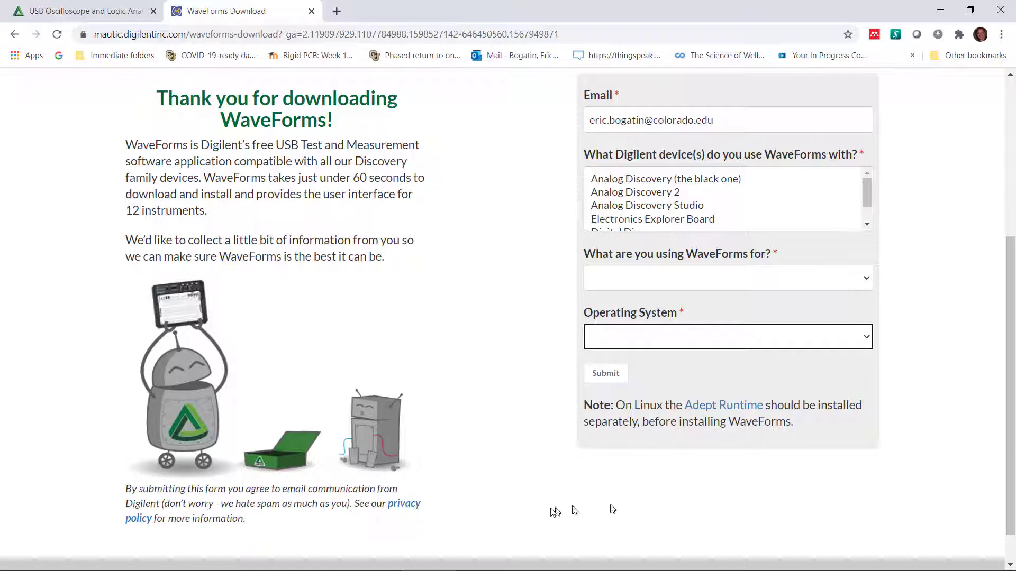
- Launch the already installed WaveForms application from the taskbar
{"action": "scroll", "coordinate": [539, 524], "scroll_direction": "down", "scroll_amount": 1}
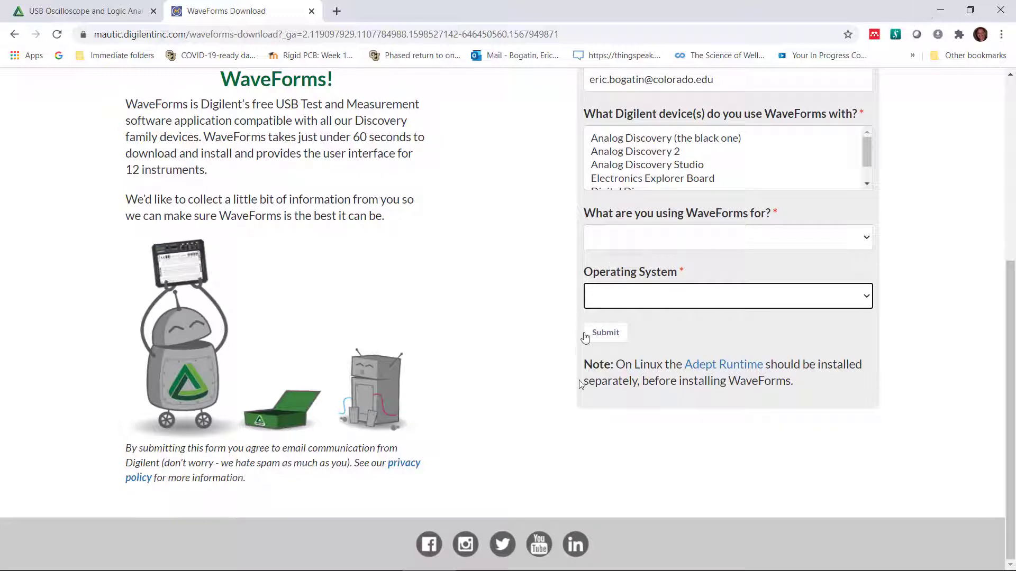
{"action": "mouse_move", "coordinate": [550, 567]}
{"action": "left_click", "coordinate": [634, 529]}
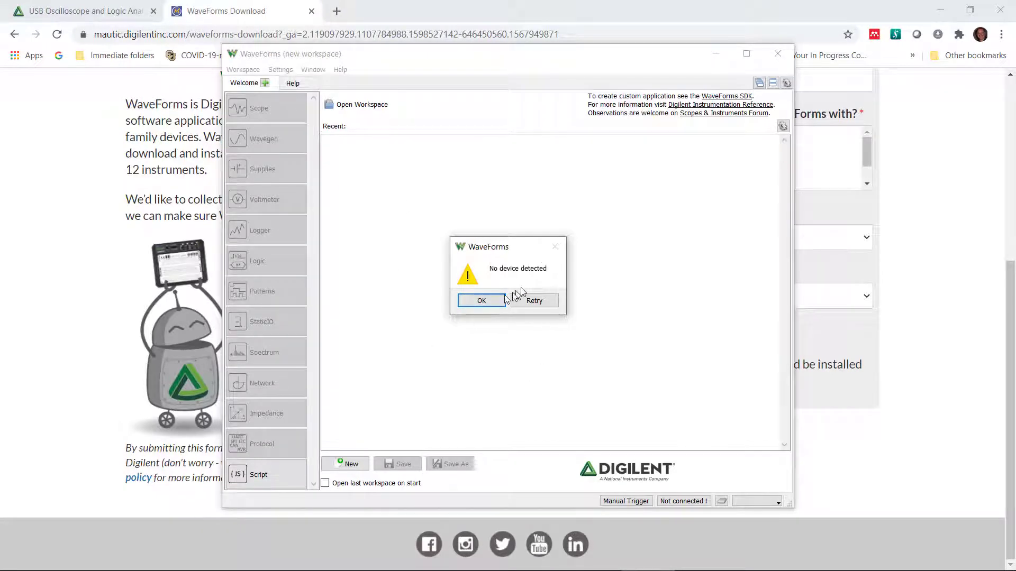
- Dismiss the no-device warning, select Sound Card, cancel its registration, then cancel Device Manager
{"action": "left_click", "coordinate": [487, 302]}
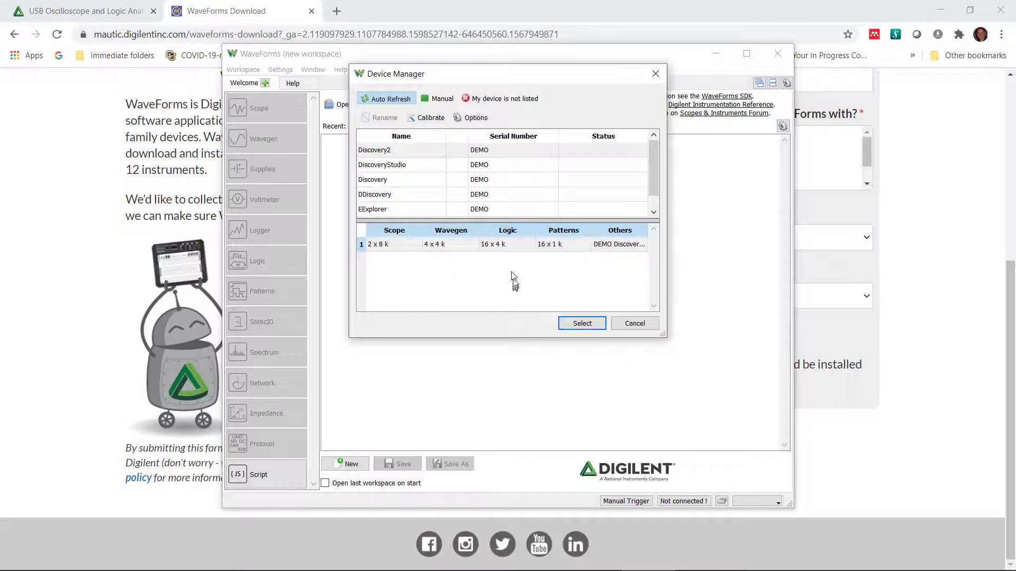
{"action": "scroll", "coordinate": [466, 207], "scroll_direction": "down", "scroll_amount": 1}
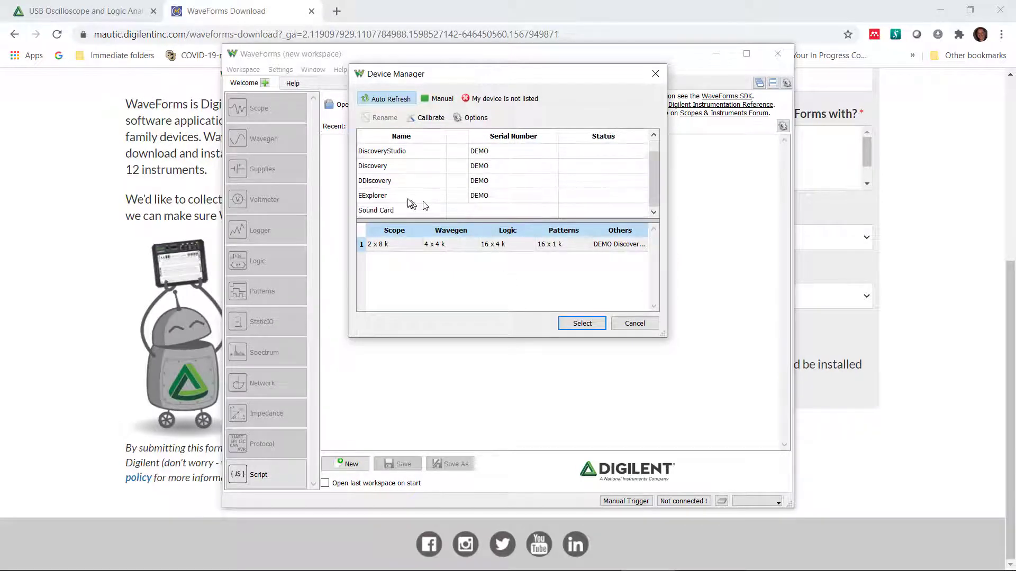
{"action": "mouse_move", "coordinate": [400, 210]}
{"action": "left_click", "coordinate": [390, 211]}
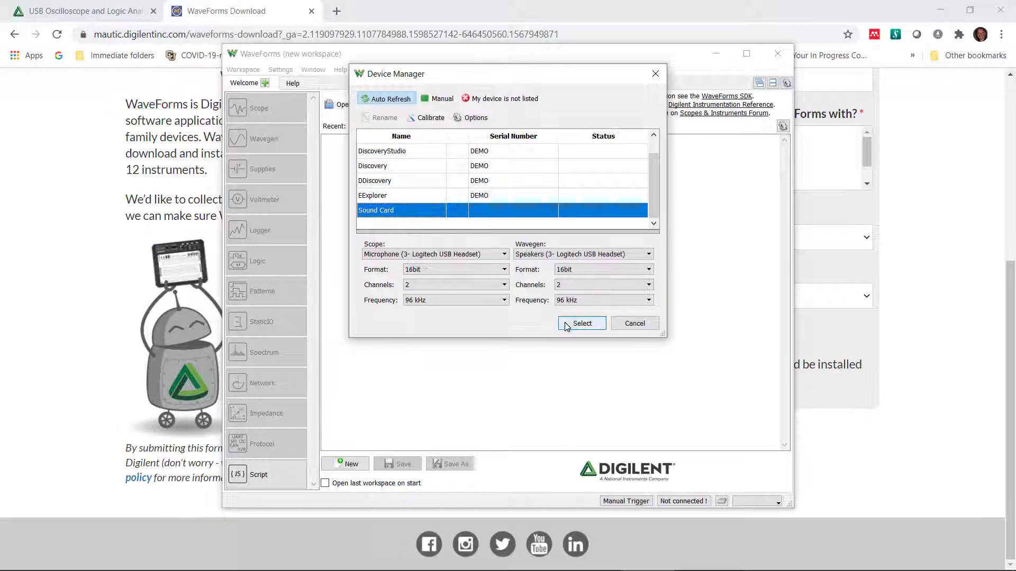
{"action": "left_click", "coordinate": [582, 323]}
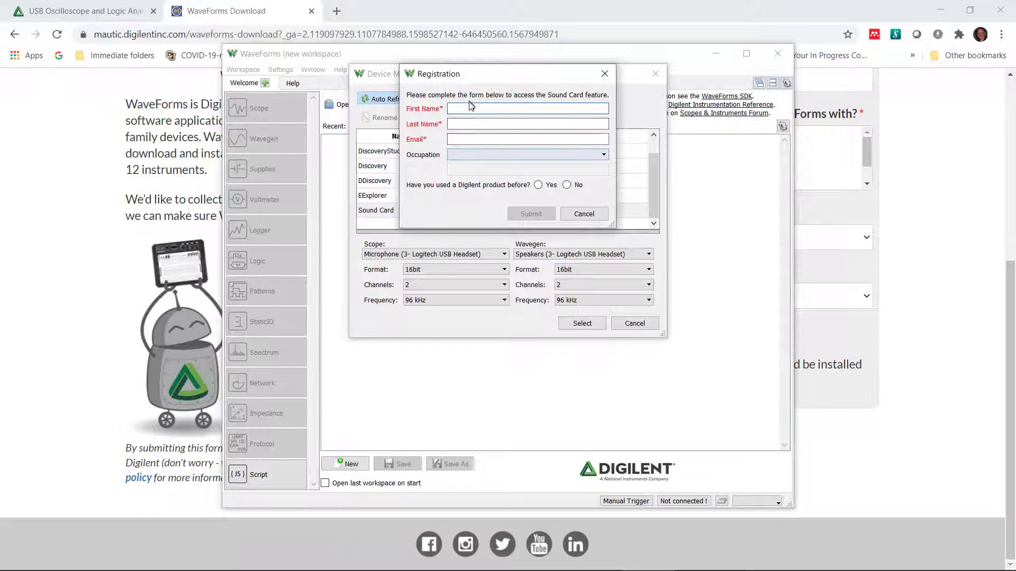
{"action": "left_click", "coordinate": [599, 214]}
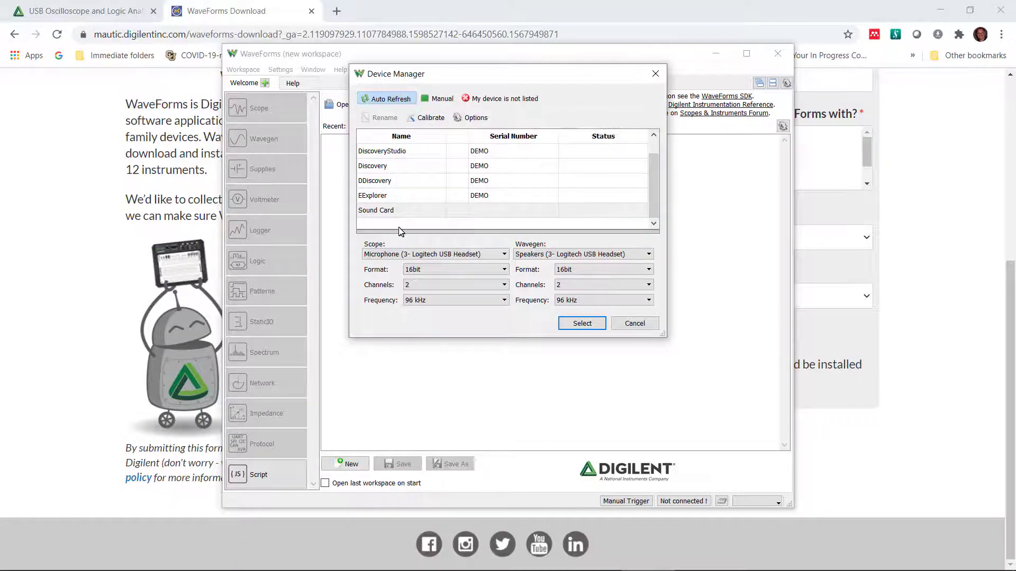
{"action": "left_click", "coordinate": [635, 323]}
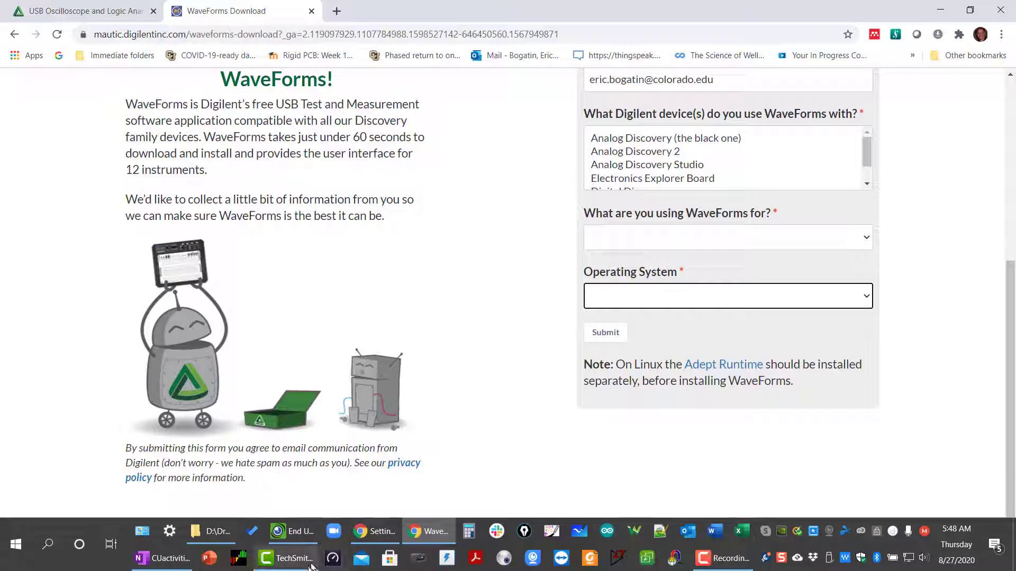
- Relaunch WaveForms from the taskbar with the Discovery2 device connected
{"action": "left_click", "coordinate": [638, 534]}
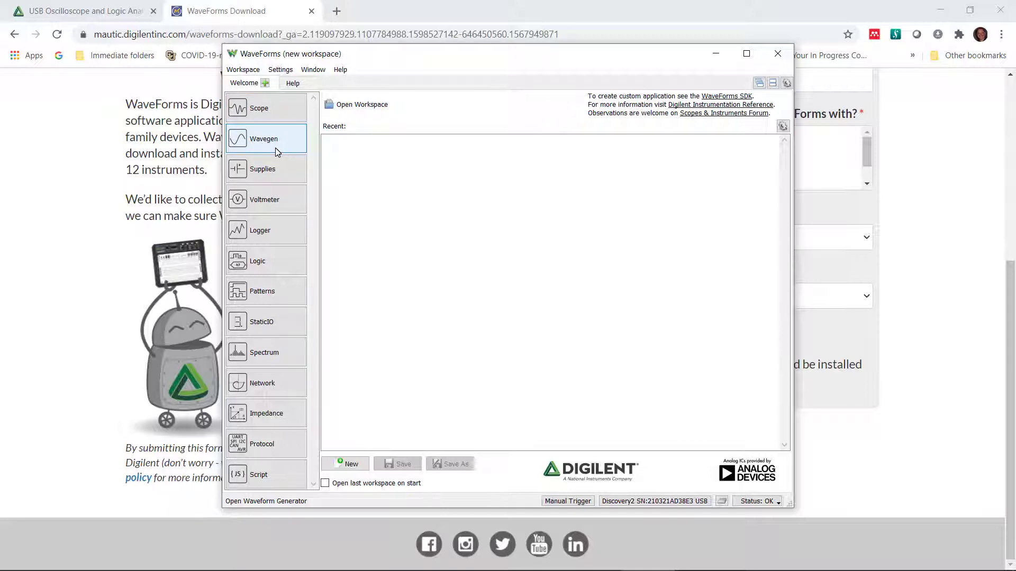
- Open Scope 1 from the Welcome page, showing channels 1 and 2 at 500 mV/div
{"action": "left_click", "coordinate": [266, 111]}
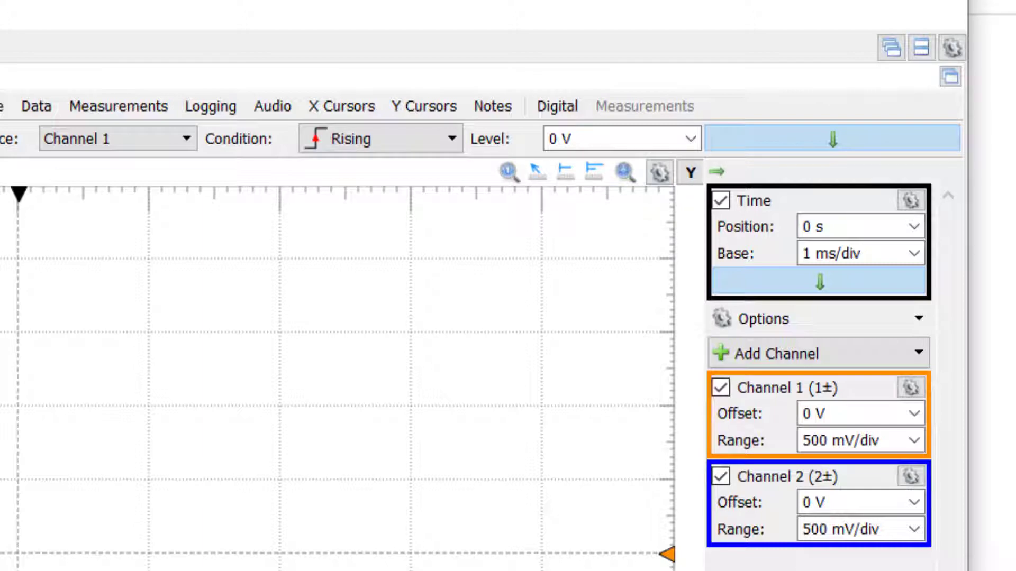
- In Options, switch Analog color to Dark, then set it back to Light
{"action": "left_click", "coordinate": [951, 48]}
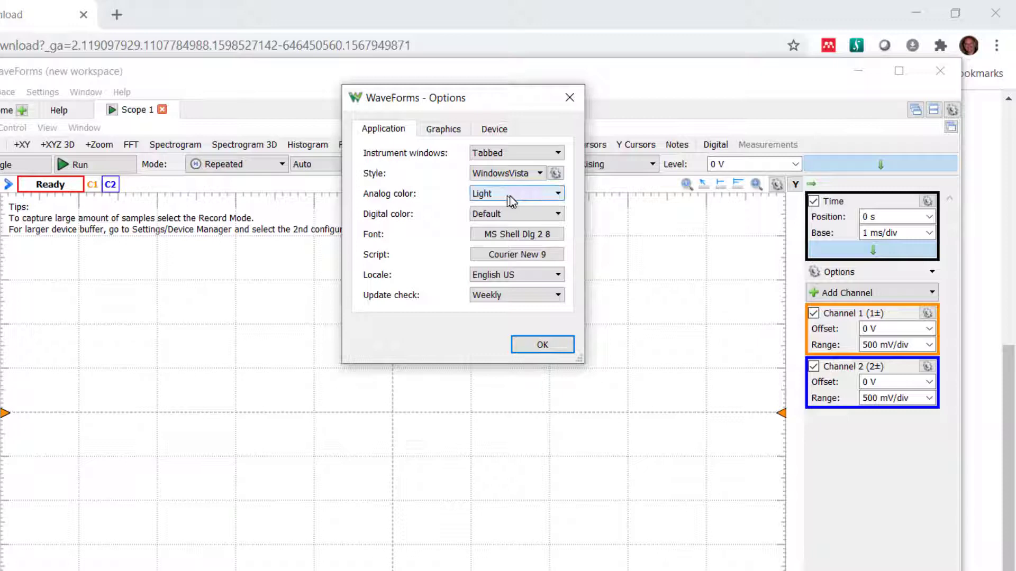
{"action": "left_click", "coordinate": [535, 193]}
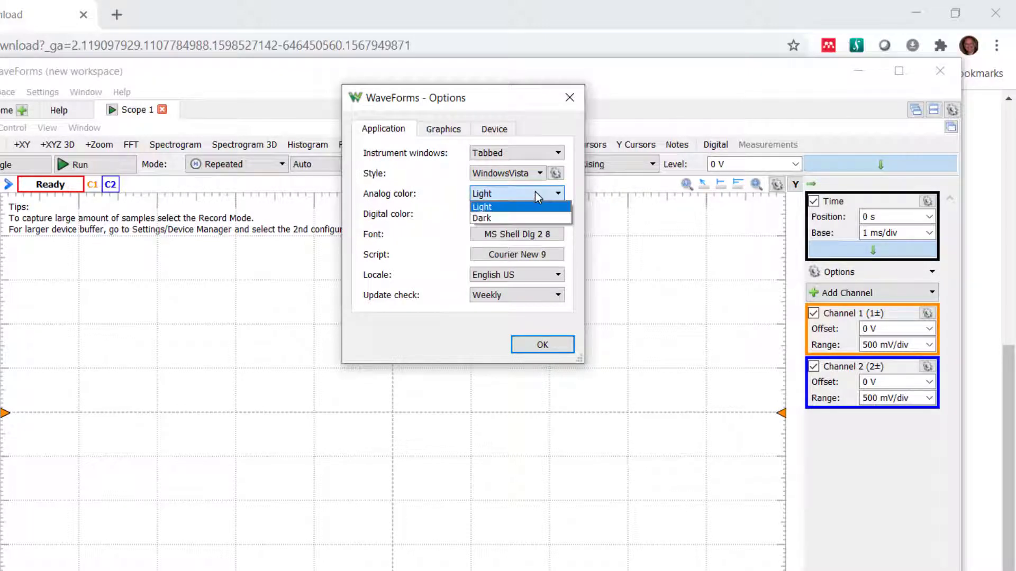
{"action": "left_click", "coordinate": [512, 219]}
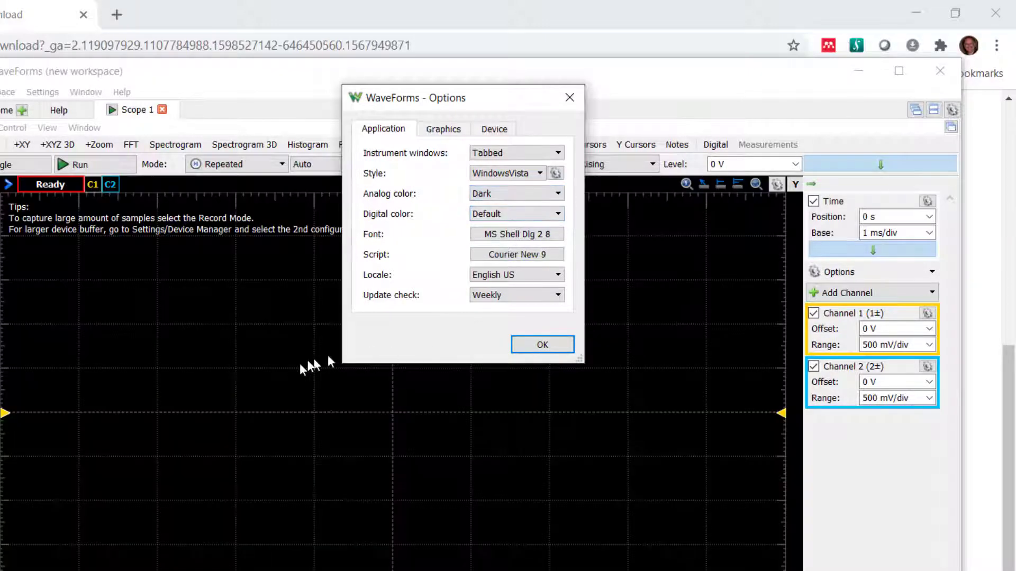
{"action": "left_click", "coordinate": [558, 194]}
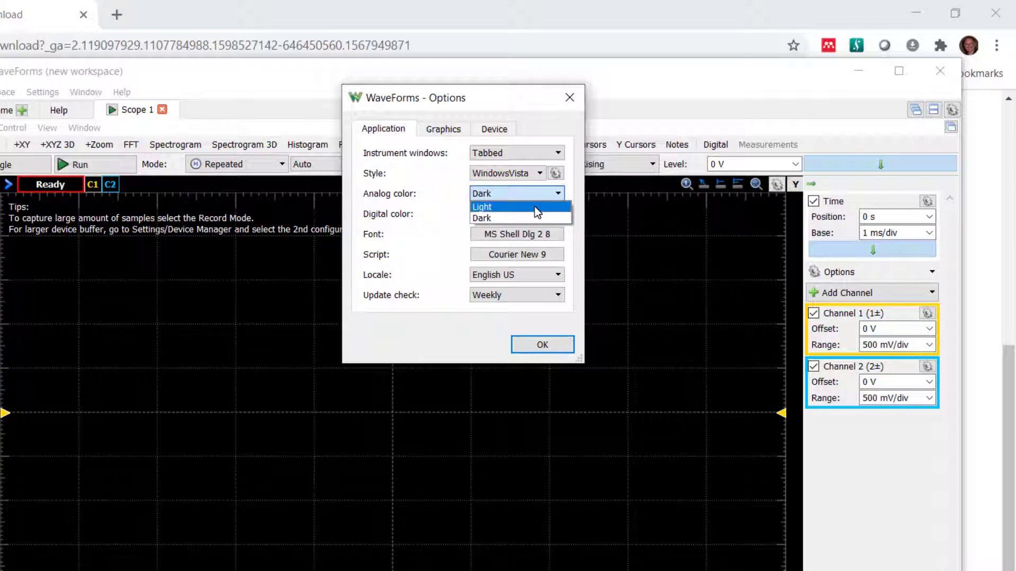
{"action": "left_click", "coordinate": [534, 206]}
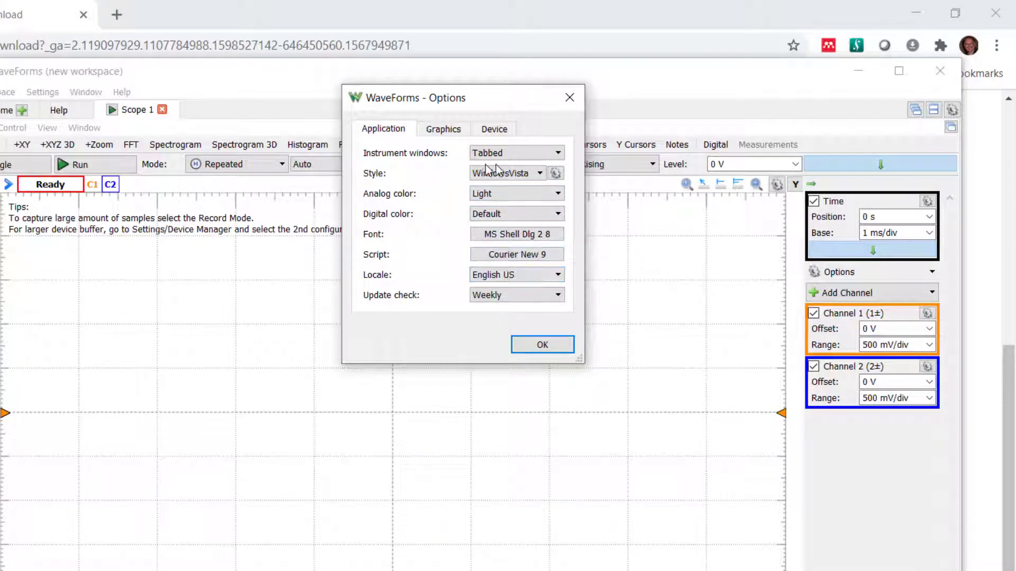
- Review the Graphics settings in Options, then move to the Device settings
{"action": "left_click", "coordinate": [452, 130]}
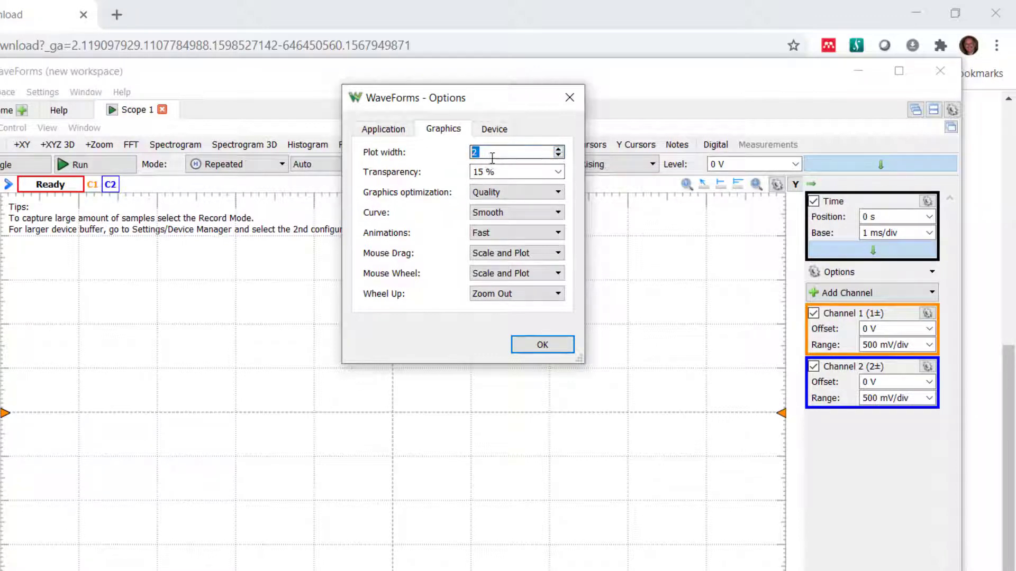
{"action": "key", "text": "ctrl+Tab"}
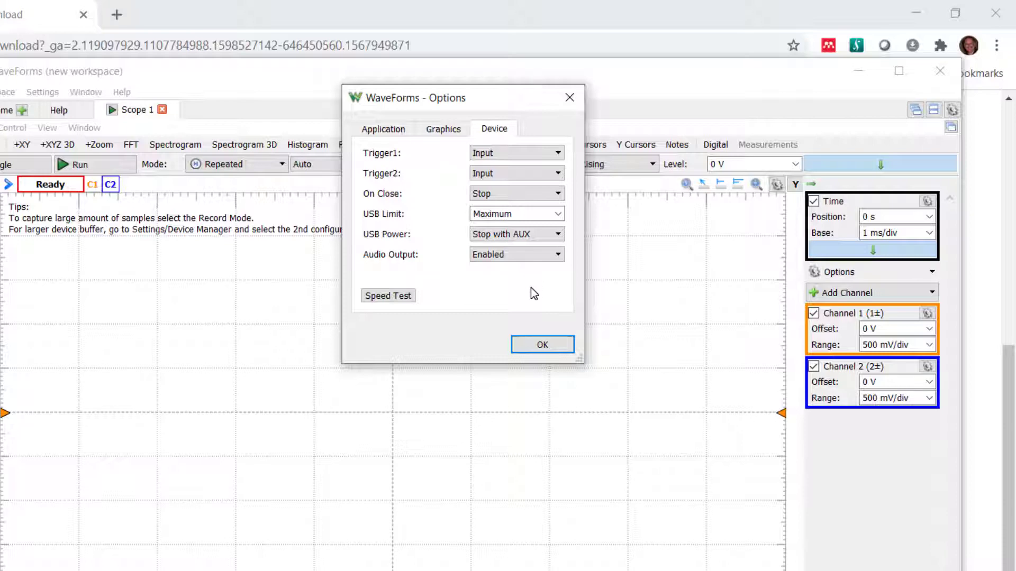
- Accept the Options with OK, returning to the Ready Scope 1 view
{"action": "left_click", "coordinate": [540, 341]}
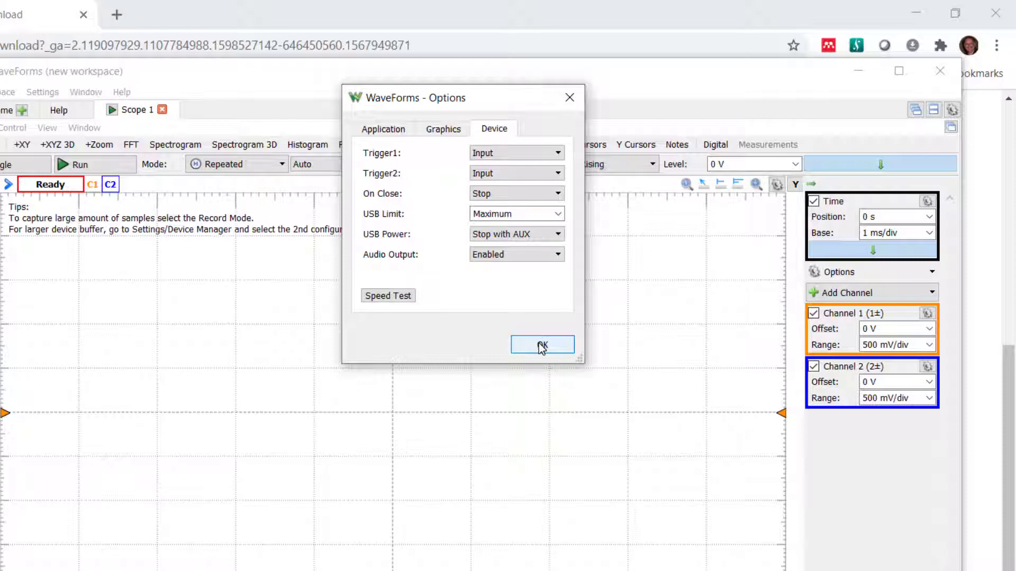
{"action": "left_click", "coordinate": [542, 346]}
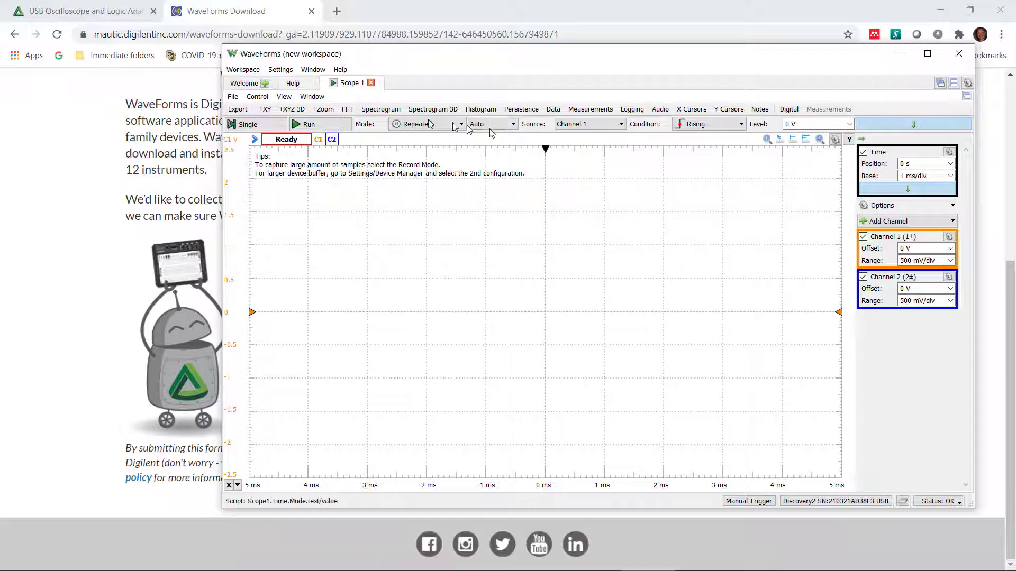
- Run the Scope in Auto acquisition, producing a flat 0 V trace on channel 1
{"action": "left_click", "coordinate": [316, 127]}
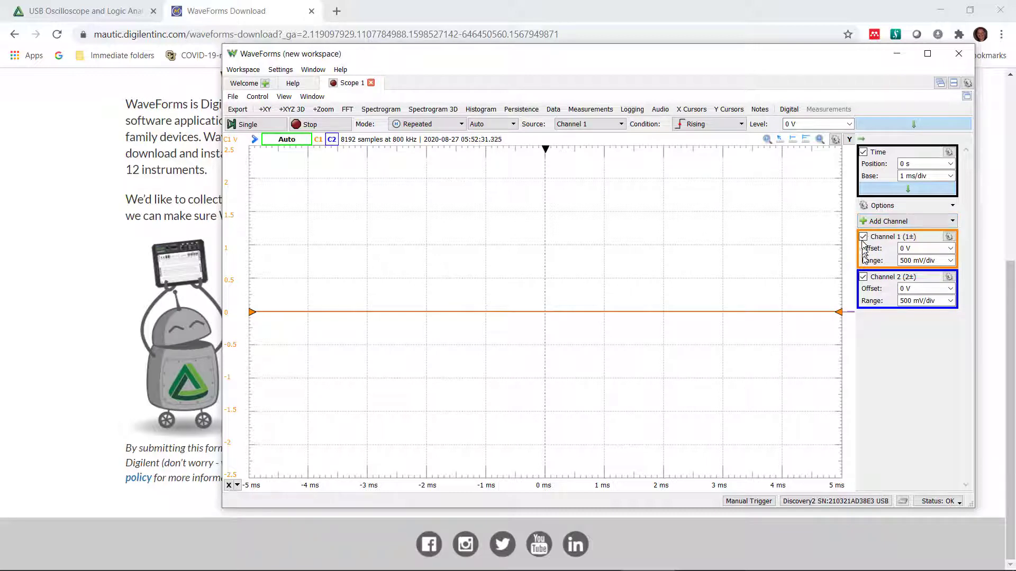
- Turn off Channel 2 and set the Channel 1 range to 2 mV/div
{"action": "left_click", "coordinate": [863, 278]}
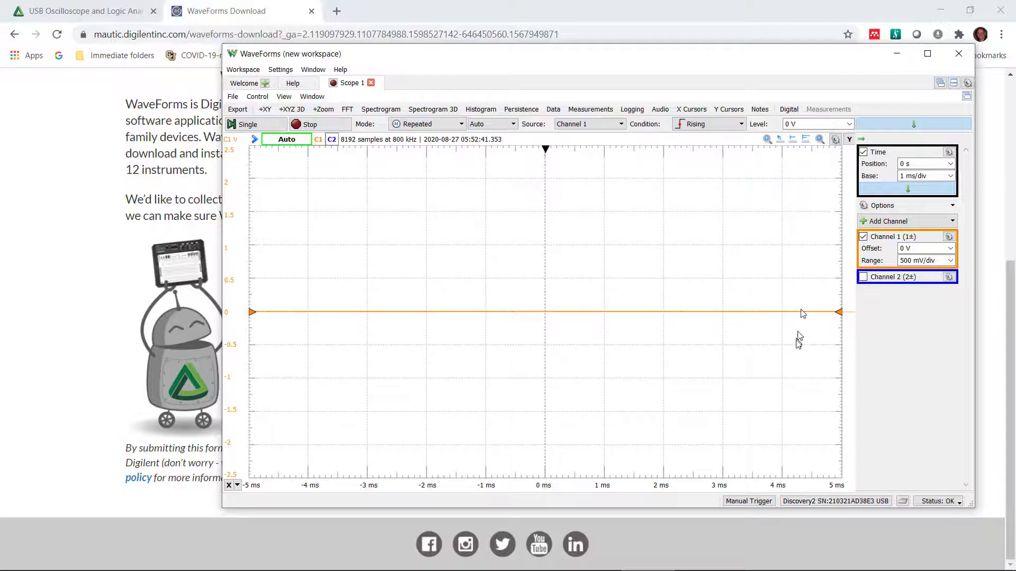
{"action": "left_click", "coordinate": [952, 260]}
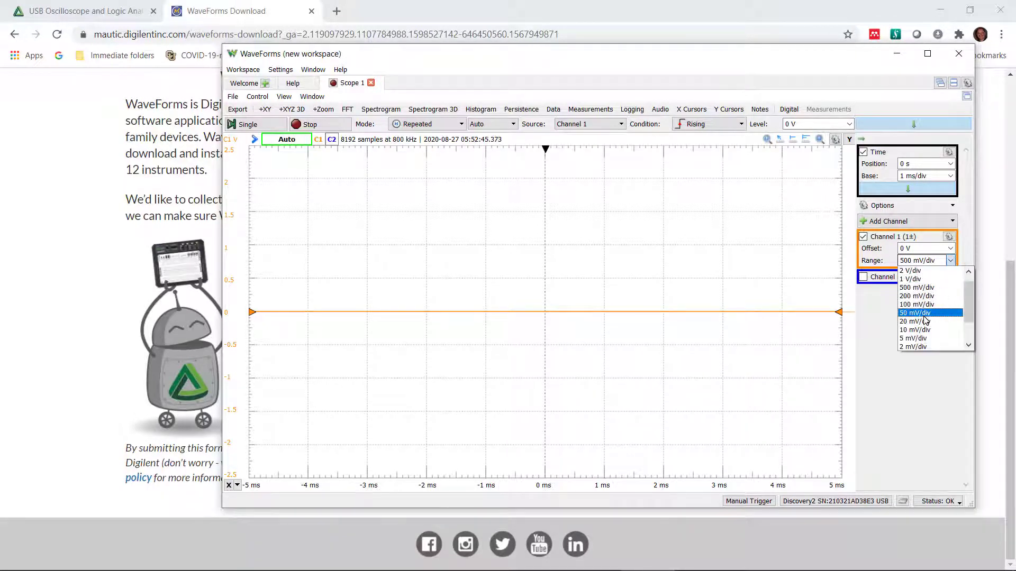
{"action": "left_click", "coordinate": [918, 347]}
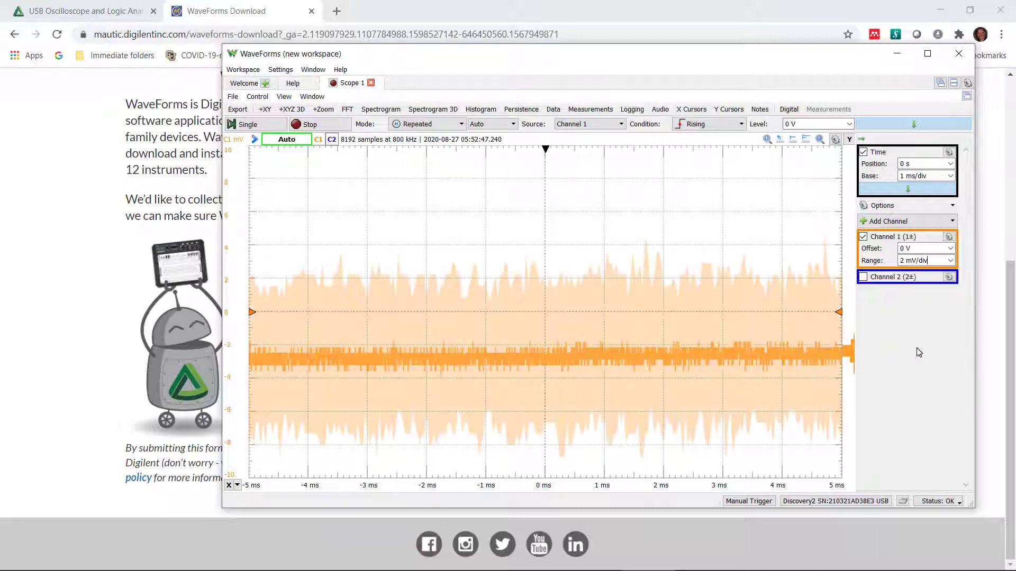